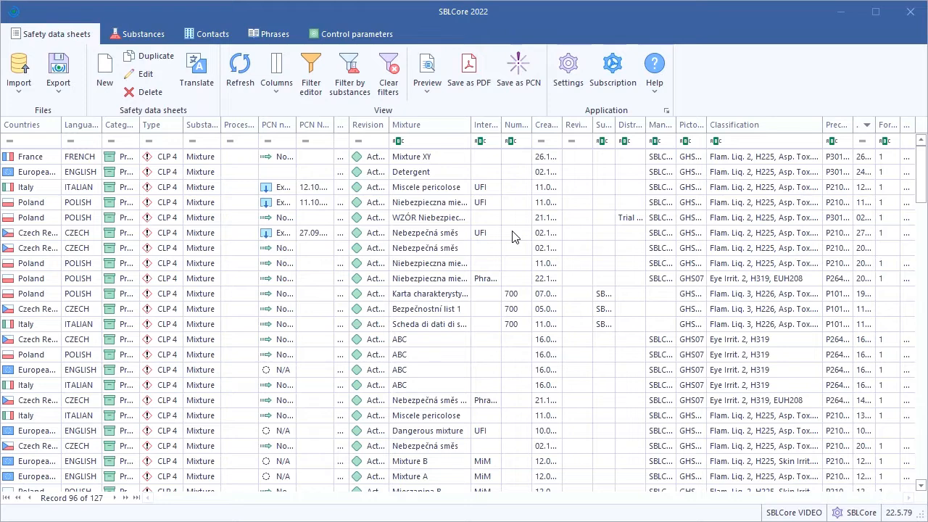
Create a new safety data sheet for the United Kingdom, with Mixture as the product kind
{"action": "left_click", "coordinate": [106, 81]}
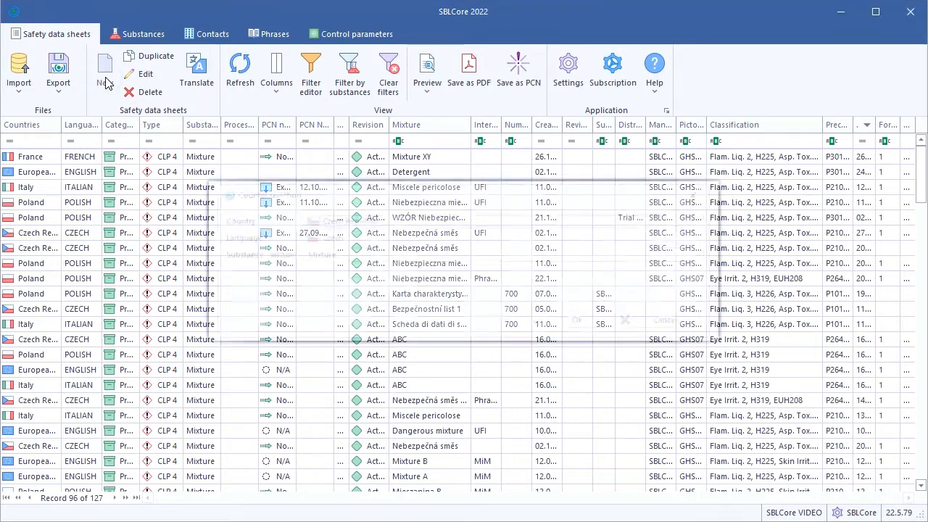
{"action": "left_click", "coordinate": [701, 219]}
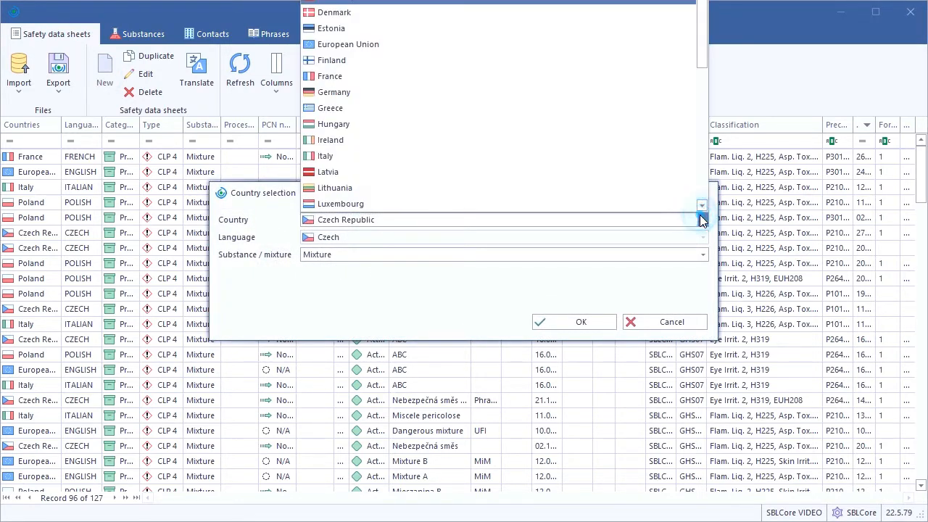
{"action": "scroll", "coordinate": [556, 220], "scroll_direction": "down", "scroll_amount": 5}
{"action": "left_click", "coordinate": [539, 200]}
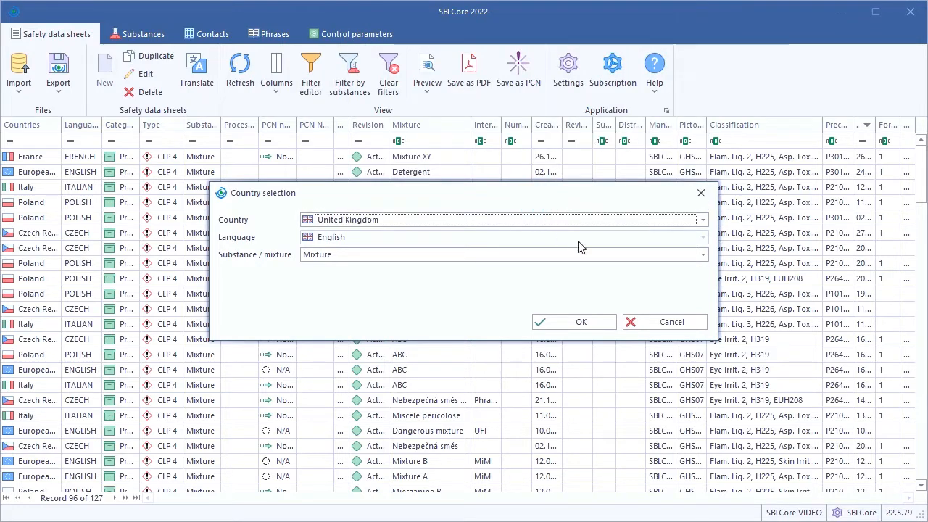
{"action": "left_click", "coordinate": [702, 255]}
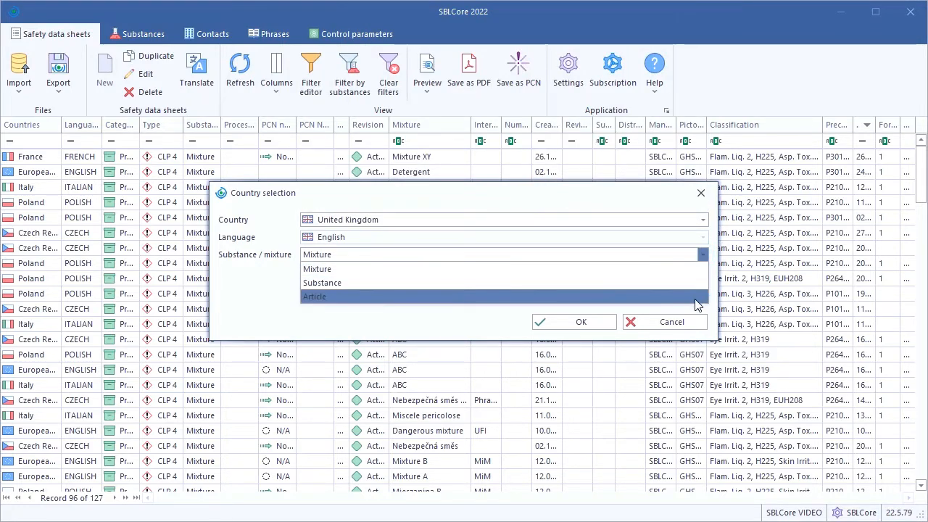
{"action": "left_click", "coordinate": [693, 271]}
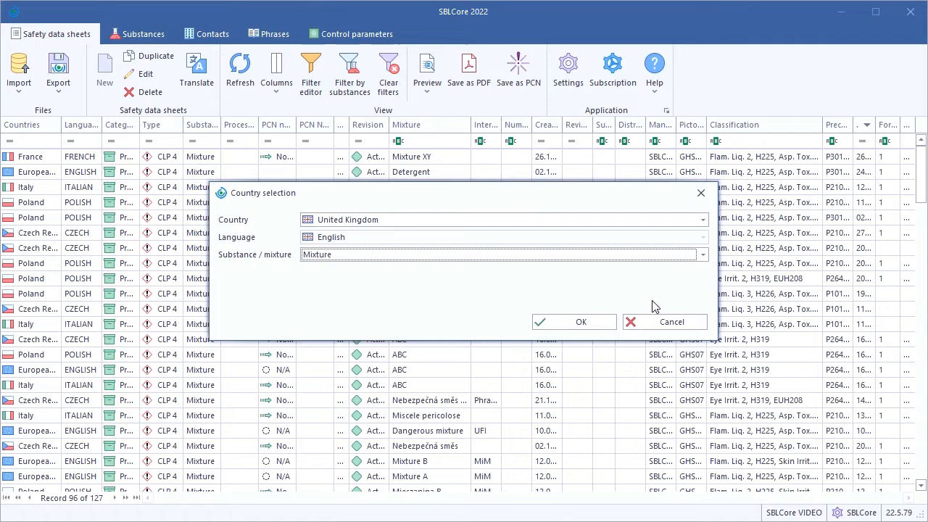
{"action": "left_click", "coordinate": [605, 321]}
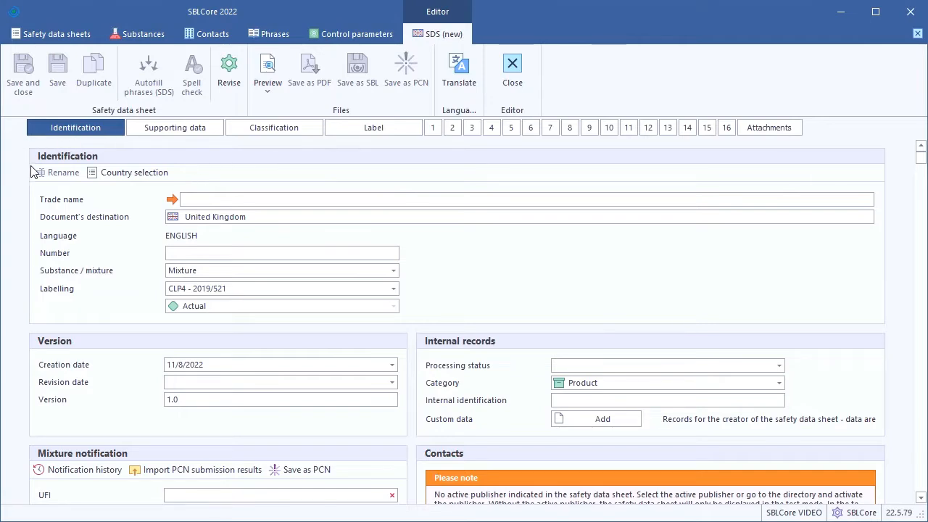
Enter the trade name "Safety data sheet 1" and assign SBLCore s.r.o. as the person responsible for the SDS
{"action": "left_click", "coordinate": [205, 198]}
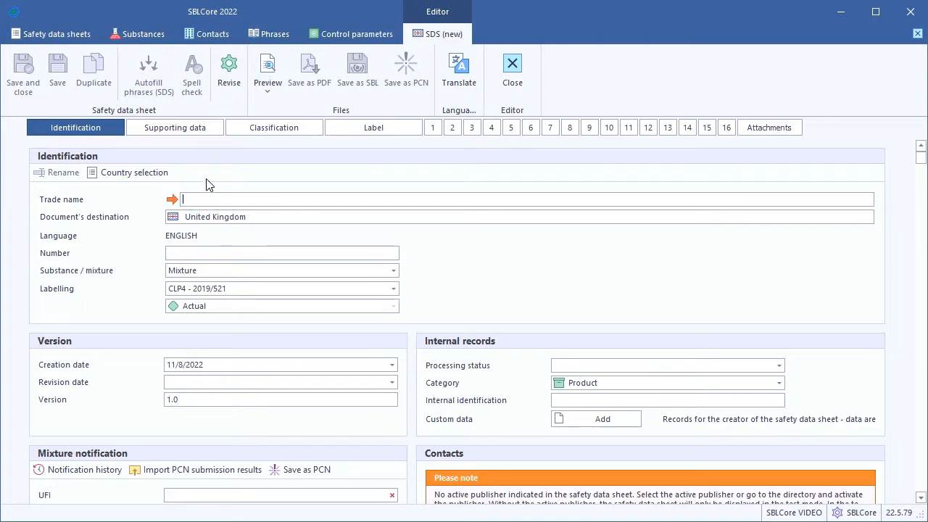
{"action": "type", "text": "Safety data sheet 1"}
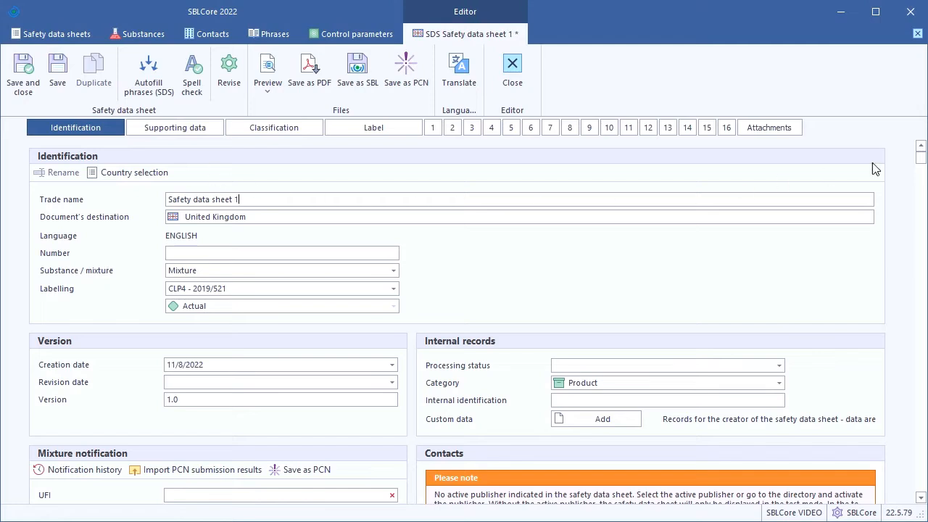
{"action": "scroll", "coordinate": [920, 164], "scroll_direction": "down", "scroll_amount": 3}
{"action": "scroll", "coordinate": [923, 169], "scroll_direction": "down", "scroll_amount": 2}
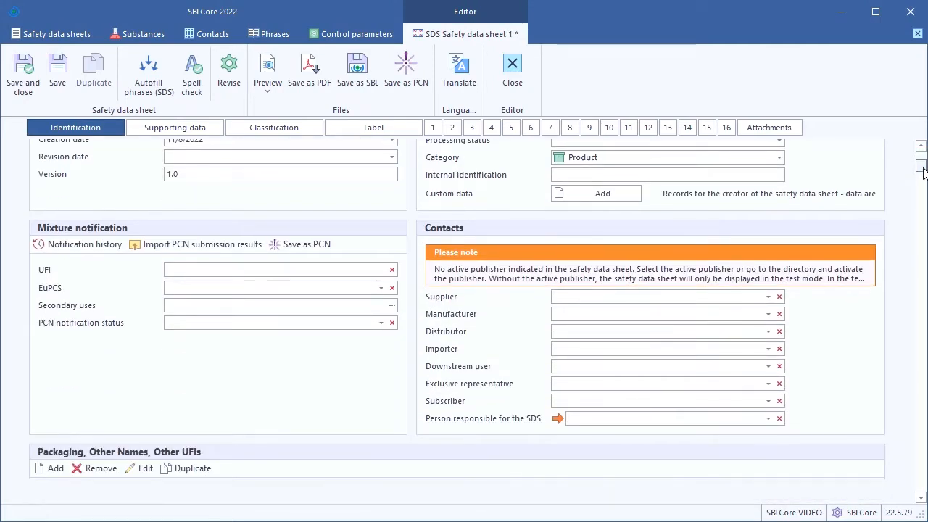
{"action": "left_click", "coordinate": [767, 356]}
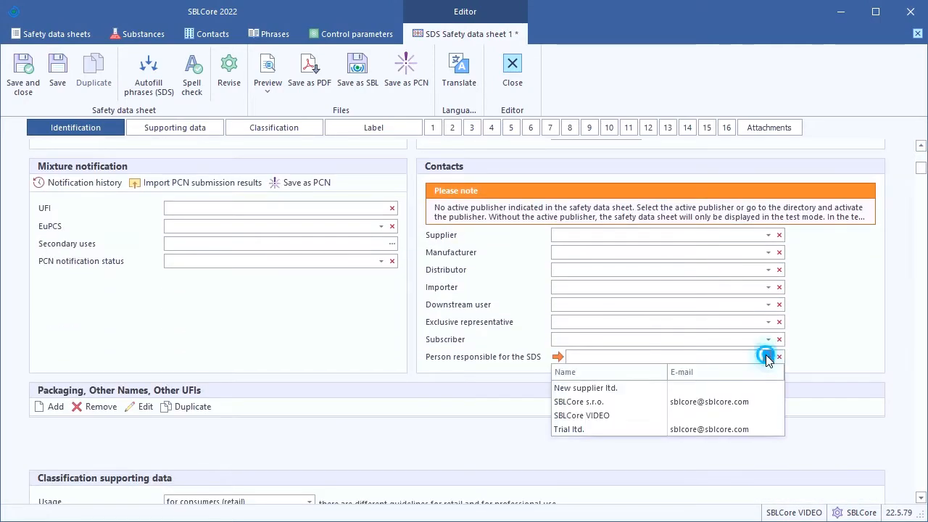
{"action": "left_click", "coordinate": [743, 412]}
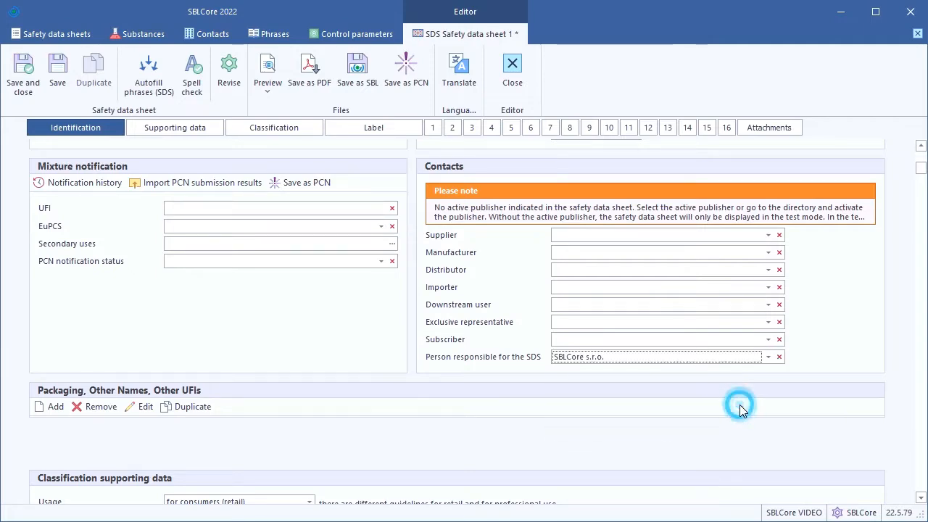
Set the sheet's number to 700 and choose CLP4 - 2019/521 as its labelling
{"action": "scroll", "coordinate": [923, 169], "scroll_direction": "up", "scroll_amount": 2}
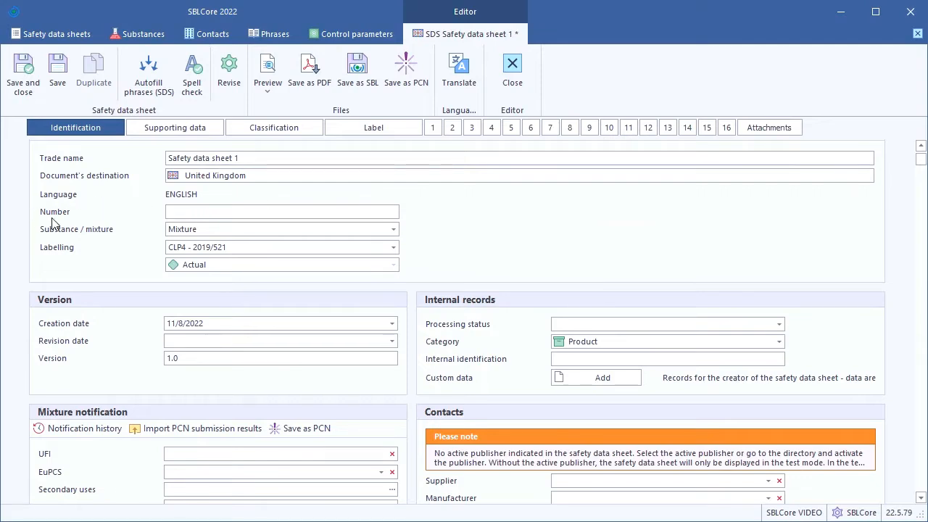
{"action": "left_click", "coordinate": [182, 211]}
{"action": "type", "text": "700"}
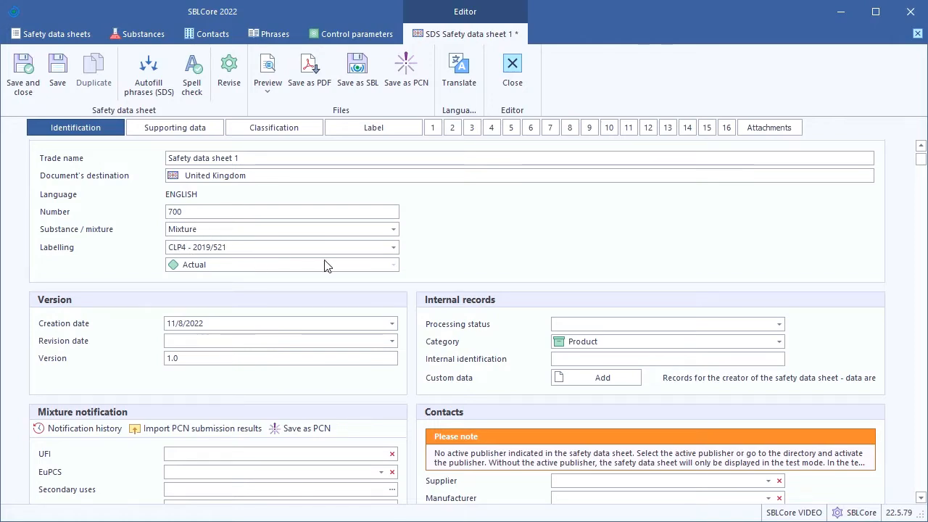
{"action": "left_click", "coordinate": [393, 248]}
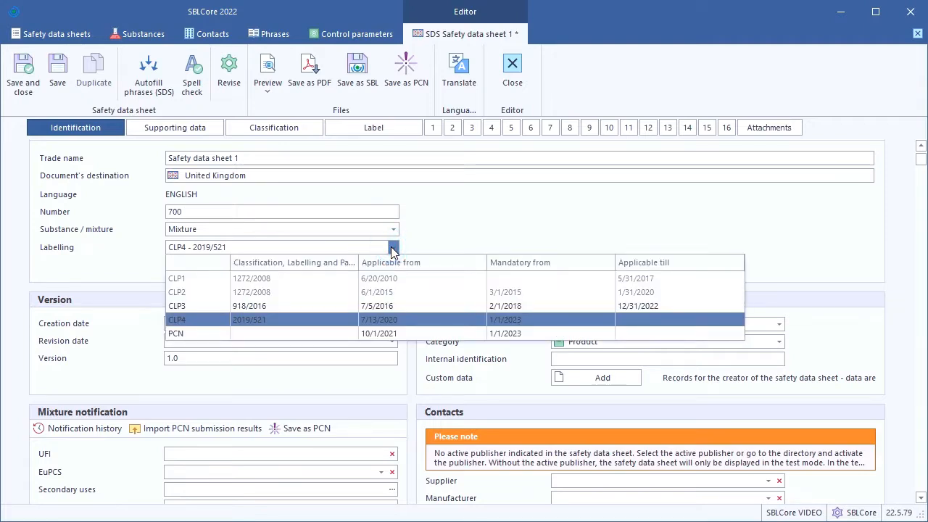
{"action": "left_click", "coordinate": [377, 320]}
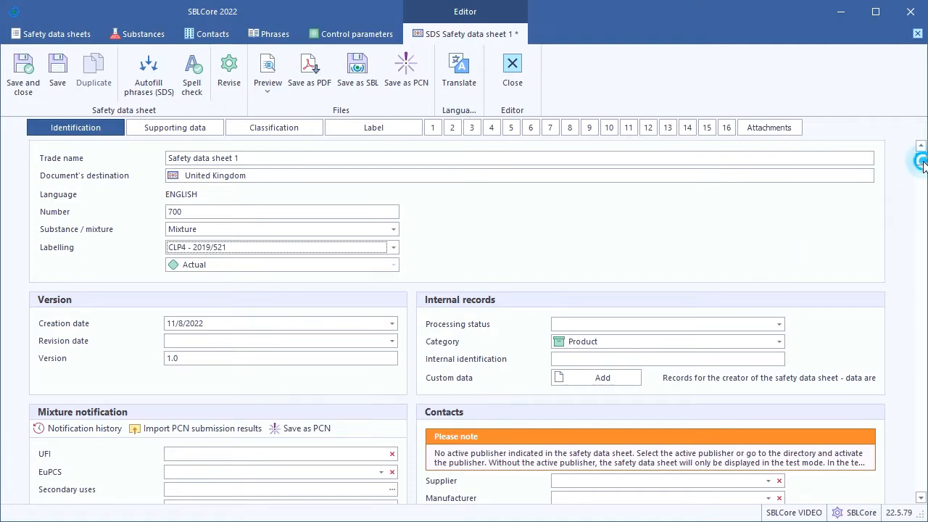
Assign SBLCore s.r.o. as the supplier in the sheet's contacts
{"action": "left_click_drag", "start_coordinate": [921, 157], "coordinate": [924, 175]}
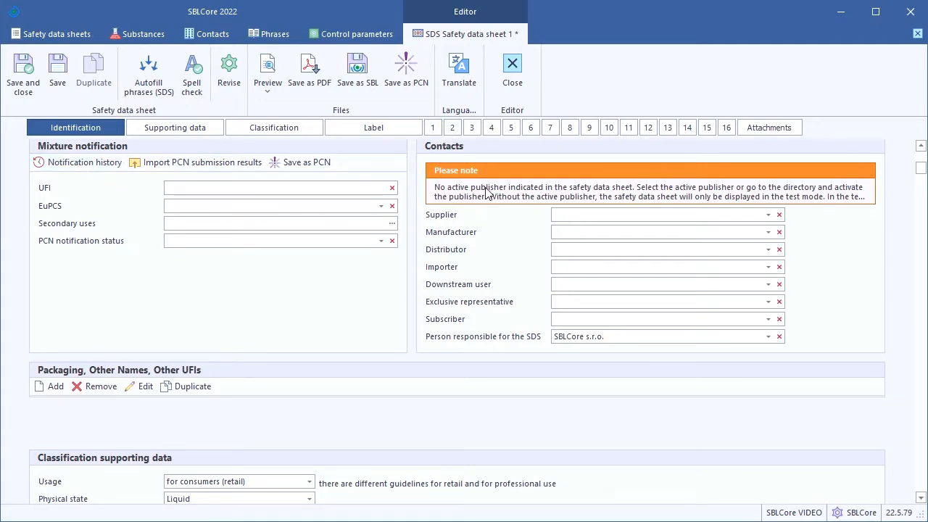
{"action": "left_click", "coordinate": [768, 215]}
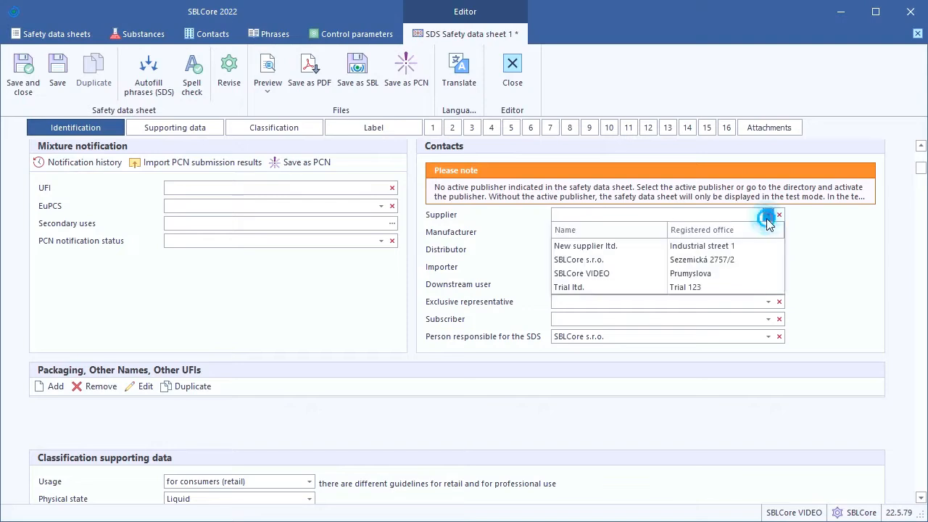
{"action": "left_click", "coordinate": [754, 261]}
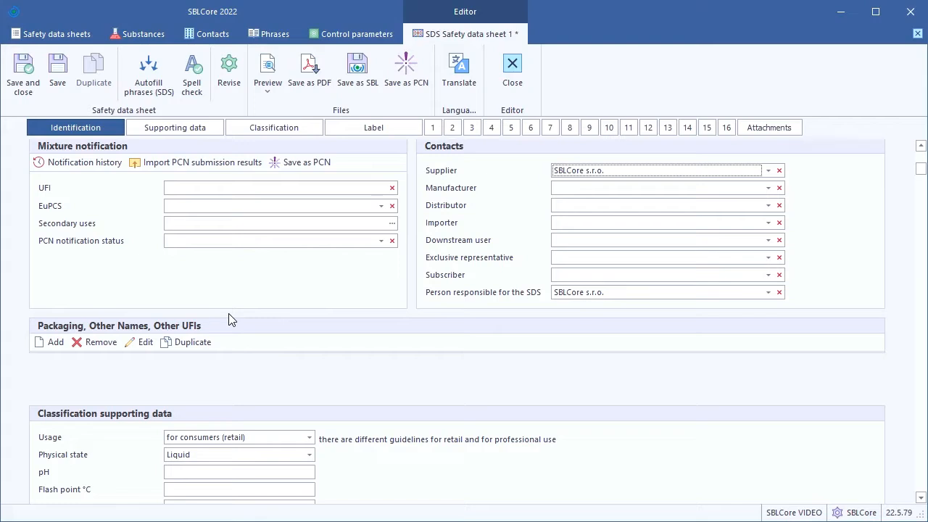
Set the usage in the classification supporting data to "for consumers (retail)"
{"action": "left_click", "coordinate": [178, 135]}
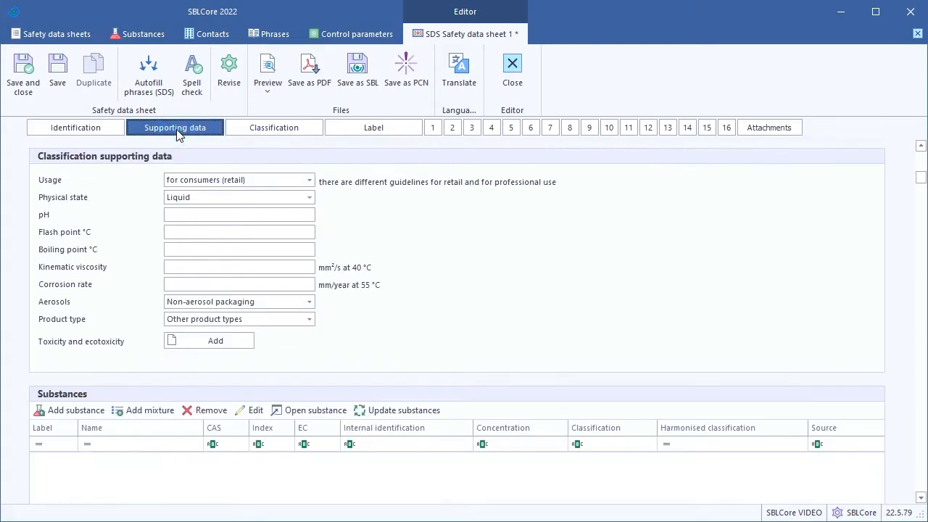
{"action": "left_click", "coordinate": [306, 183]}
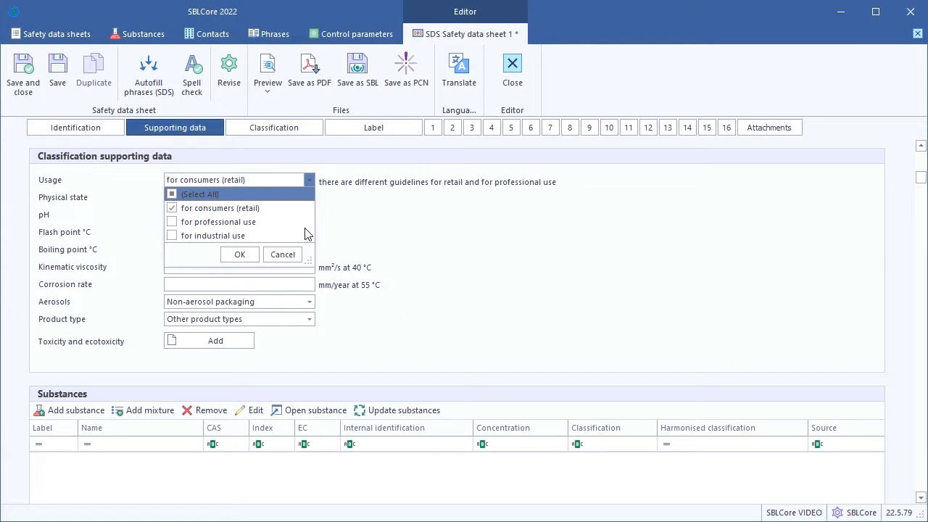
{"action": "left_click", "coordinate": [240, 255]}
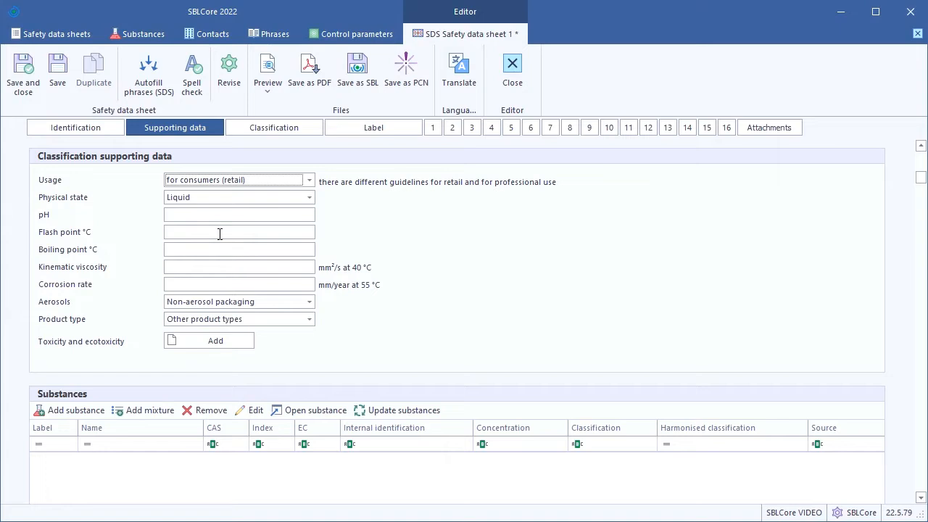
{"action": "left_click", "coordinate": [220, 234]}
Add cyclohexane, CAS 110-82-7, from the database to the mixture's substances with a concentration of 45
{"action": "left_click_drag", "start_coordinate": [918, 175], "coordinate": [922, 186]}
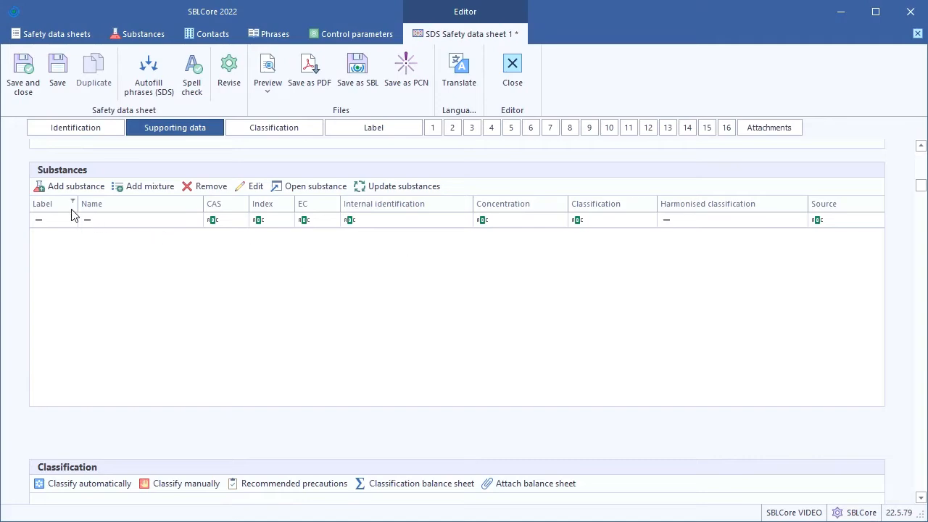
{"action": "left_click", "coordinate": [65, 188]}
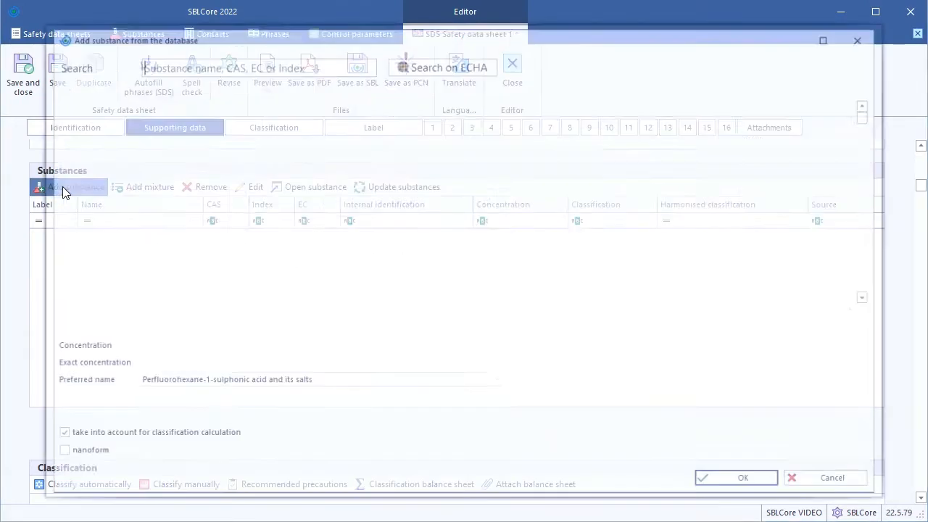
{"action": "type", "text": "110-82-7"}
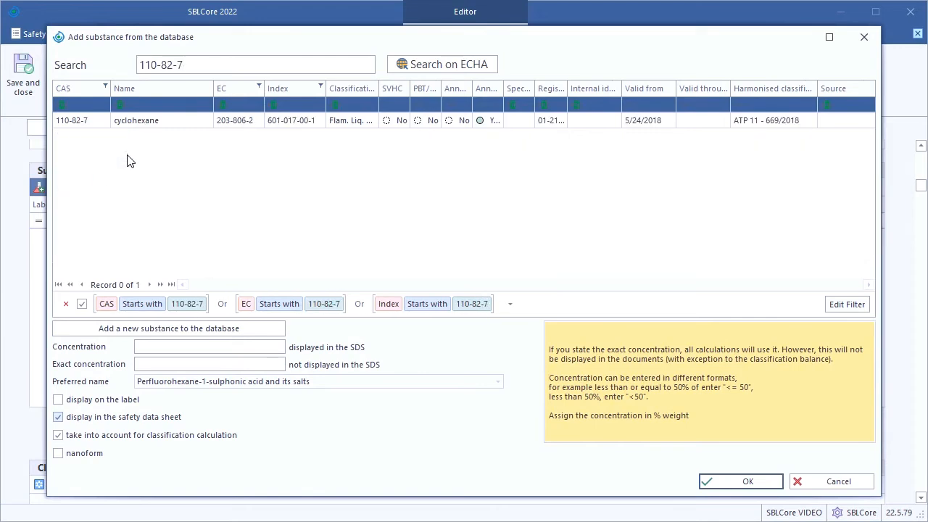
{"action": "left_click", "coordinate": [143, 122]}
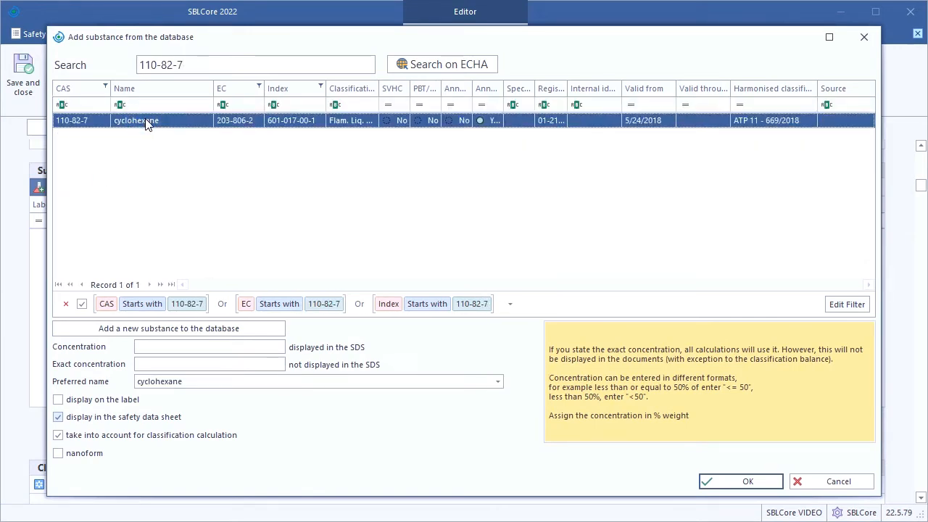
{"action": "left_click", "coordinate": [192, 346]}
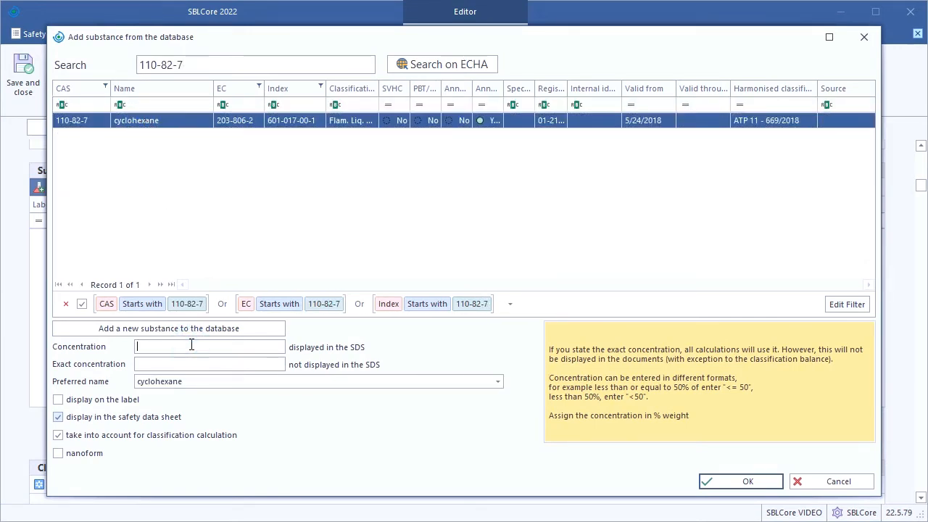
{"action": "left_click", "coordinate": [725, 481]}
Add rosin, CAS 8050-09-7, from the database to the mixture's substances with a concentration of 0,93
{"action": "left_click", "coordinate": [70, 187]}
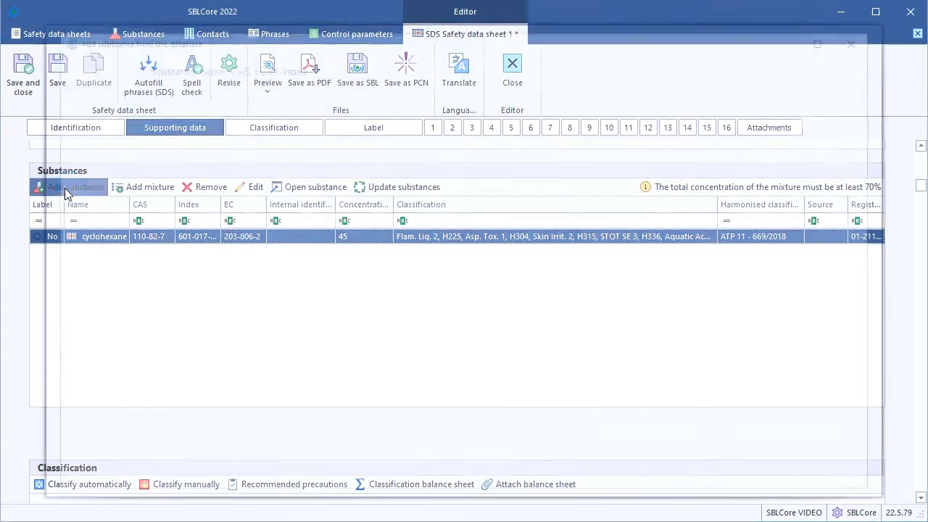
{"action": "type", "text": "80"}
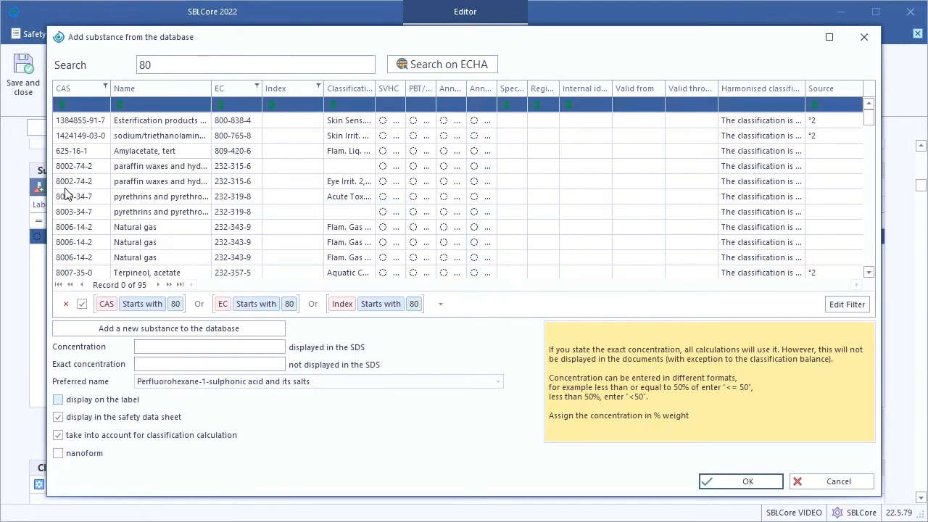
{"action": "type", "text": "50-09-7"}
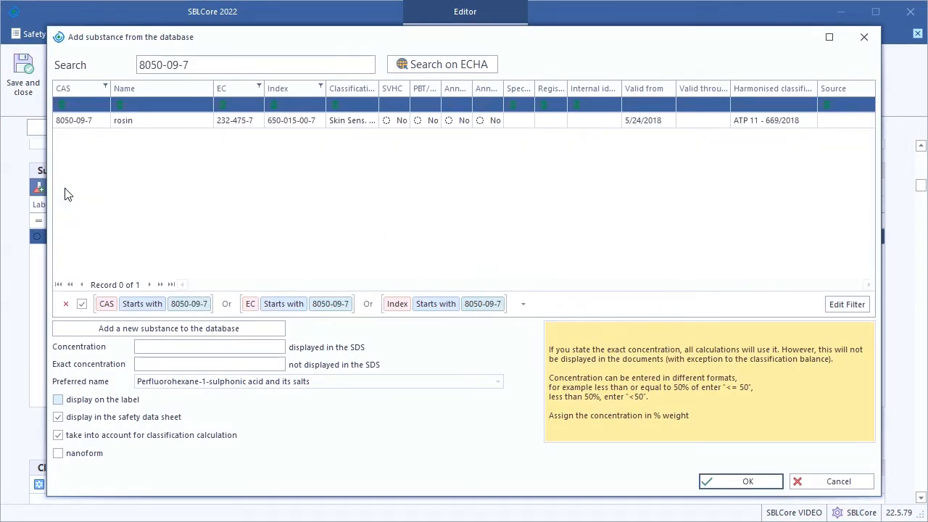
{"action": "left_click", "coordinate": [123, 122]}
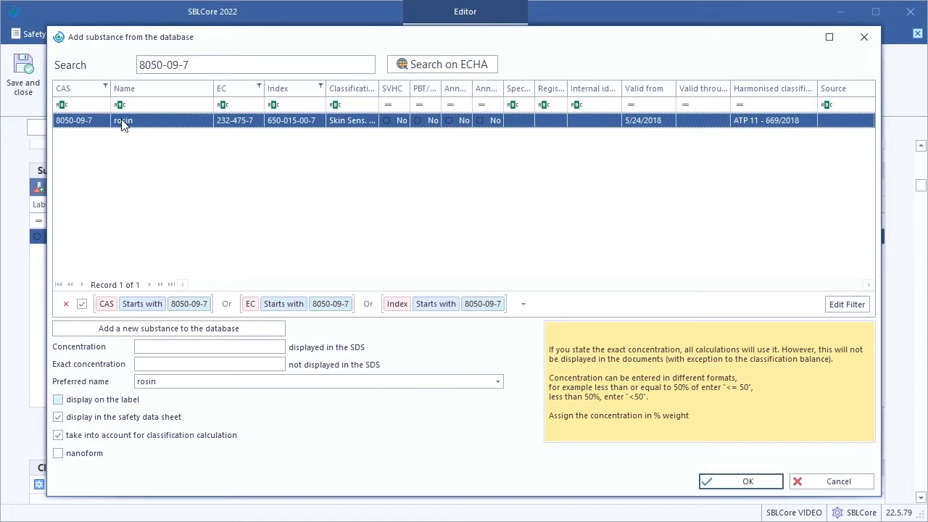
{"action": "left_click", "coordinate": [155, 348]}
{"action": "type", "text": "0,93"}
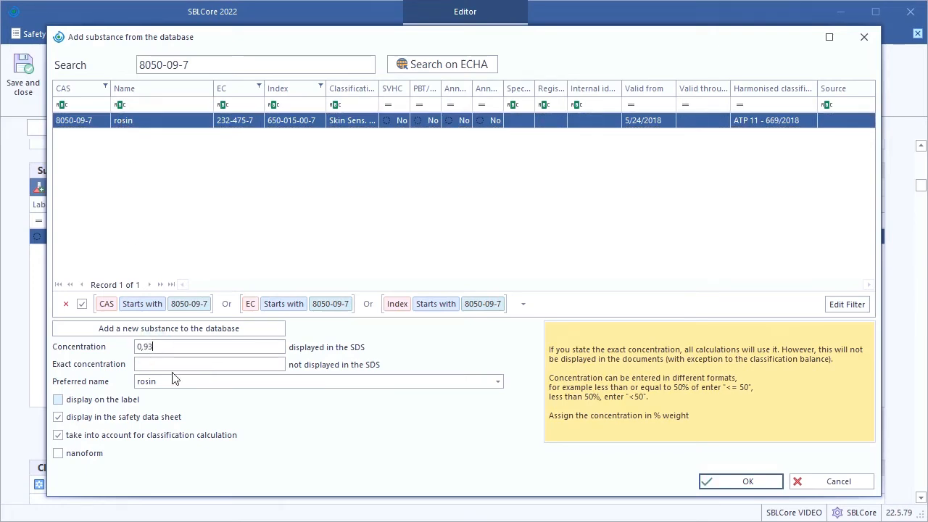
{"action": "left_click", "coordinate": [744, 480]}
Add boric acid, EC 233-139-2, from the database to the mixture's substances with a concentration of <0,3
{"action": "left_click", "coordinate": [57, 186]}
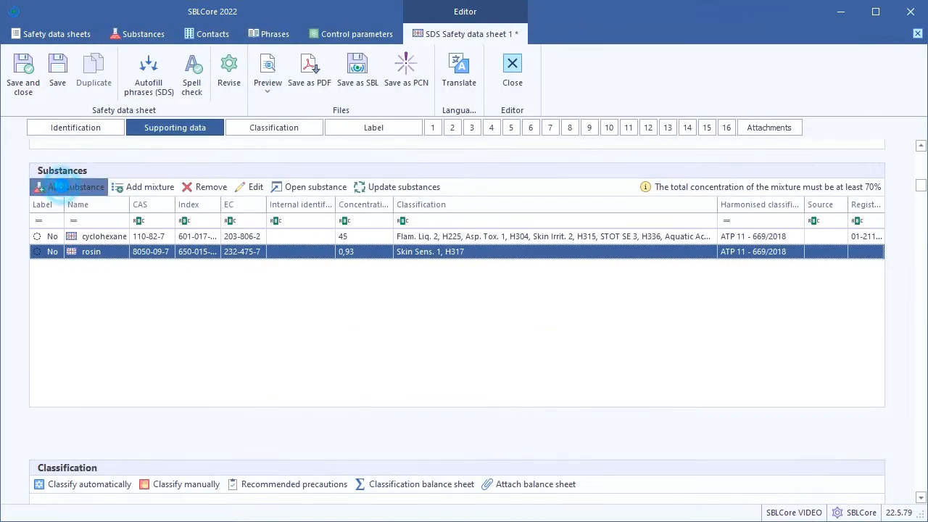
{"action": "type", "text": "233"}
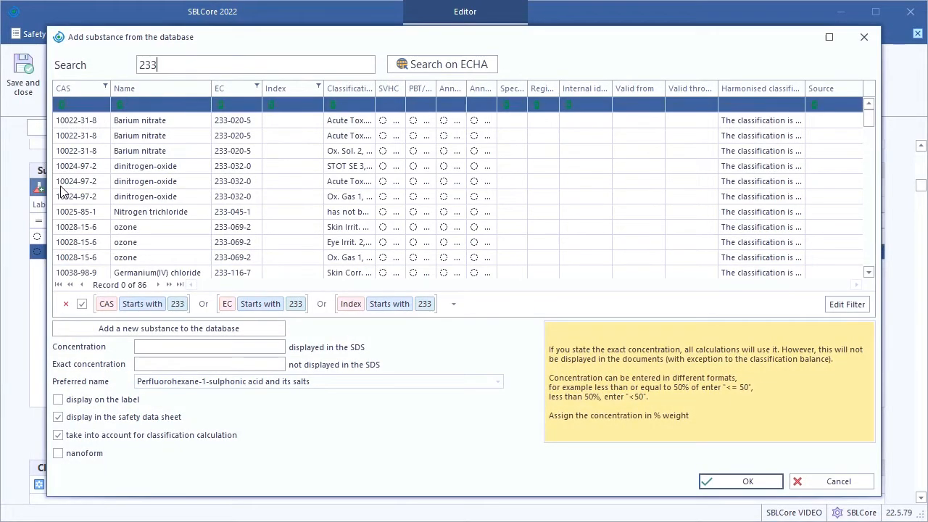
{"action": "type", "text": "-139-2"}
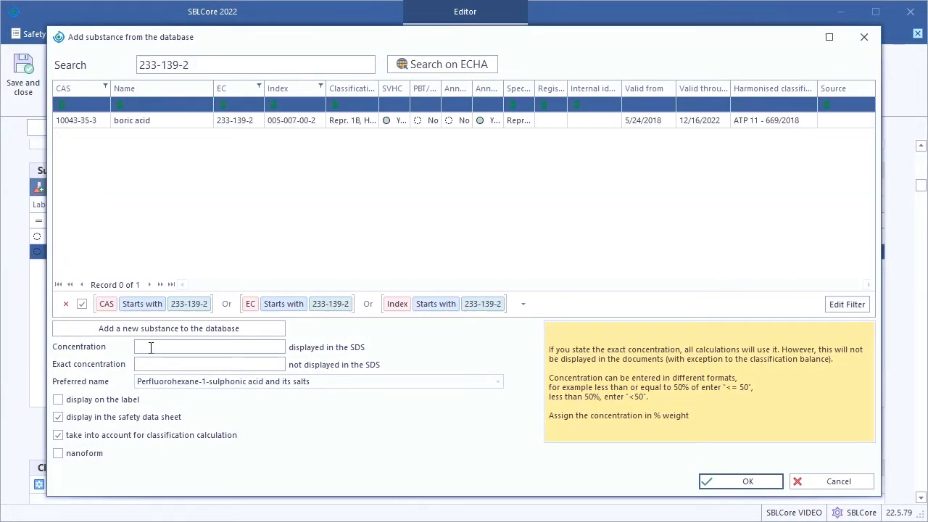
{"action": "left_click", "coordinate": [151, 348]}
{"action": "left_click", "coordinate": [151, 348]}
{"action": "type", "text": "<0,3"}
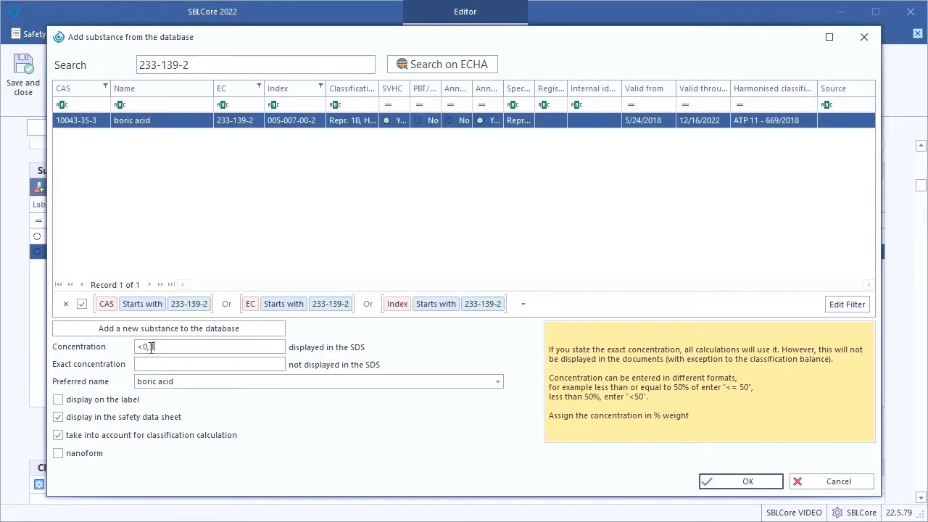
{"action": "left_click", "coordinate": [723, 486]}
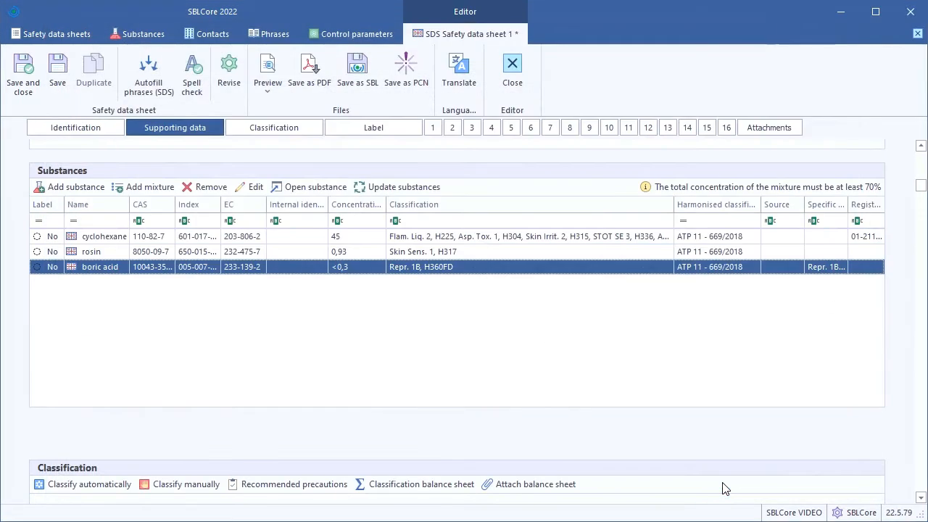
Classify the mixture automatically, attaching the classification balance sheet to the safety data sheet and autofilling the phrases
{"action": "left_click", "coordinate": [275, 131]}
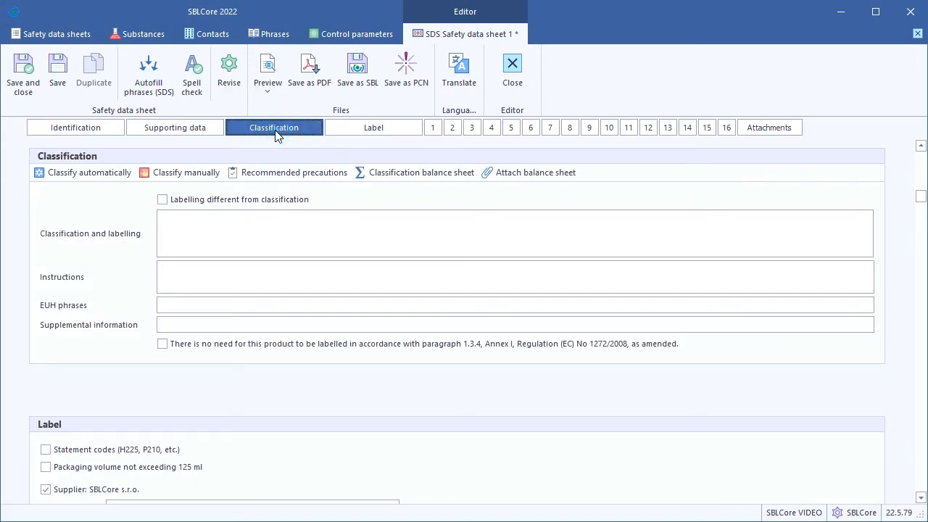
{"action": "left_click", "coordinate": [78, 177]}
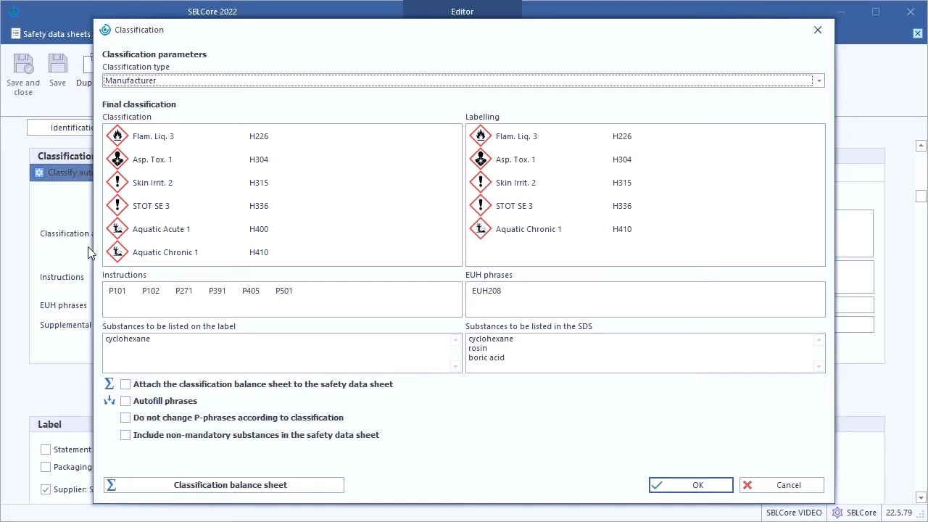
{"action": "left_click", "coordinate": [125, 385]}
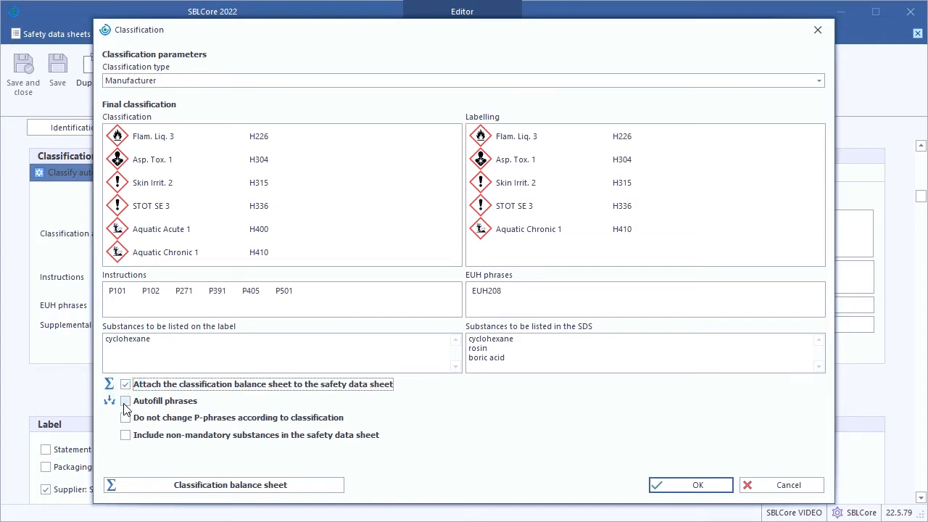
{"action": "left_click", "coordinate": [124, 404]}
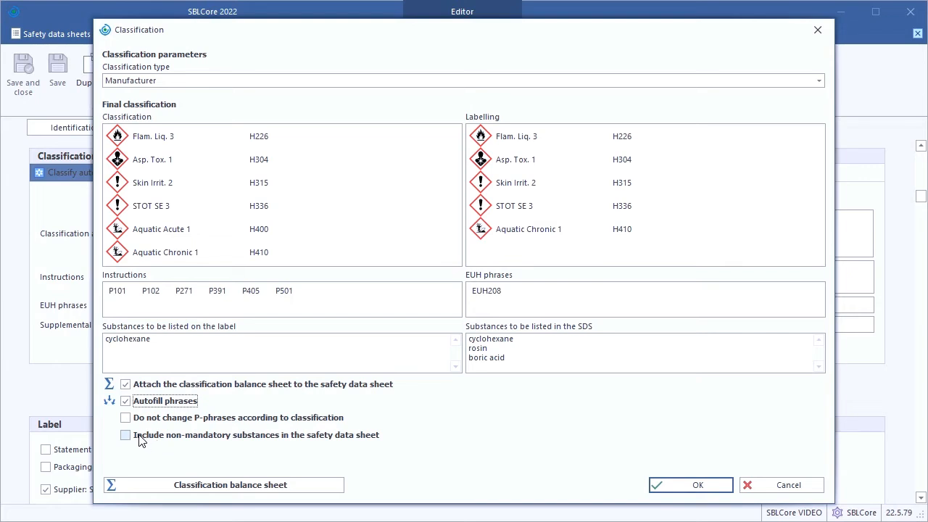
{"action": "left_click", "coordinate": [668, 492]}
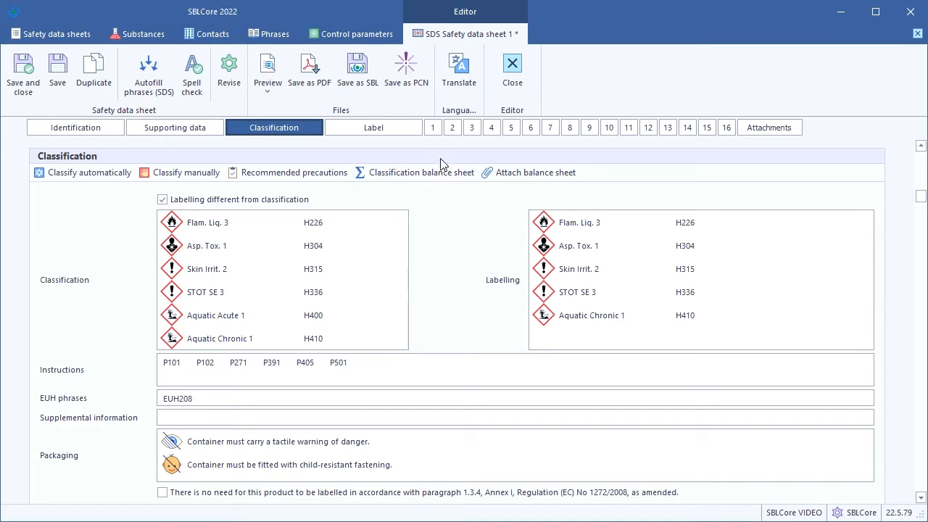
Enter "Stain cleaner." as the substance/mixture uses in Section 1
{"action": "left_click", "coordinate": [433, 130]}
{"action": "left_click", "coordinate": [203, 245]}
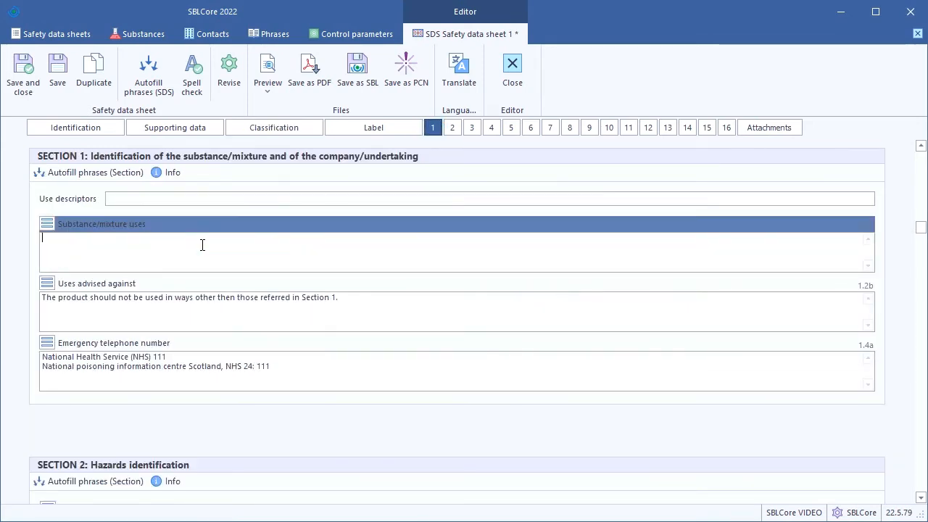
{"action": "type", "text": "Stain cleaner."}
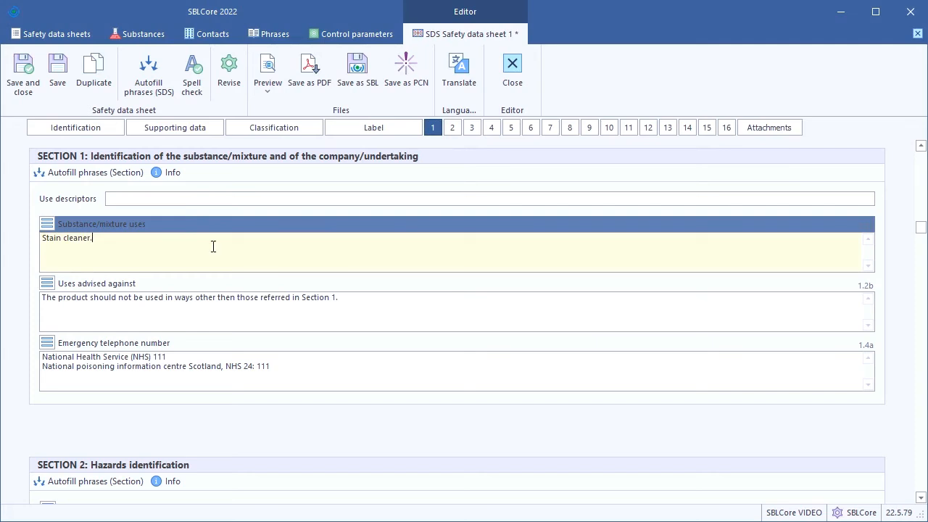
Set the color to yellow in the physical and chemical properties of Section 9
{"action": "left_click", "coordinate": [588, 127]}
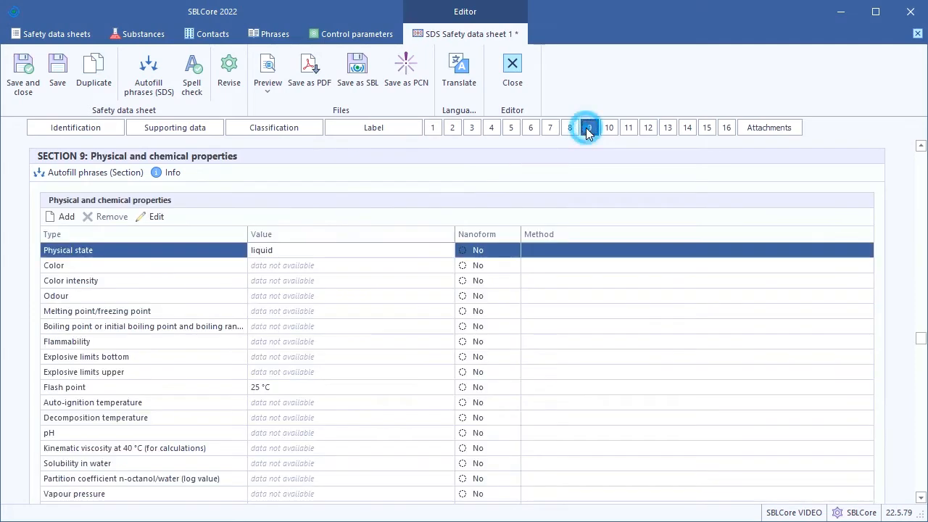
{"action": "left_click", "coordinate": [272, 266]}
{"action": "double_click", "coordinate": [282, 208]}
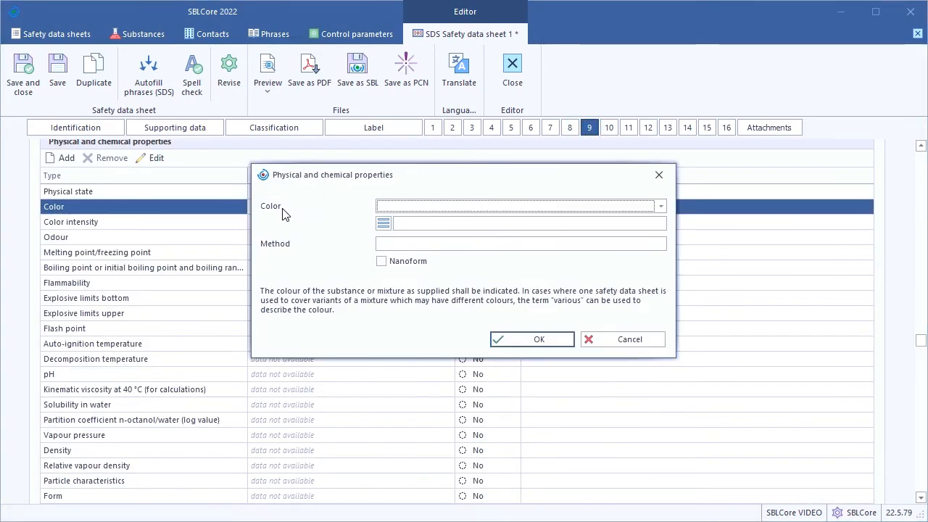
{"action": "left_click", "coordinate": [425, 205]}
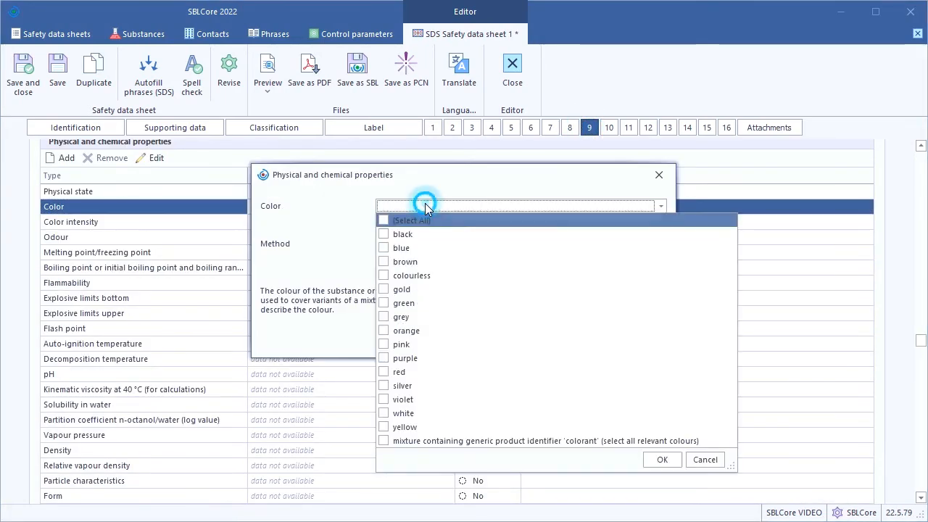
{"action": "left_click", "coordinate": [385, 428]}
{"action": "left_click", "coordinate": [670, 464]}
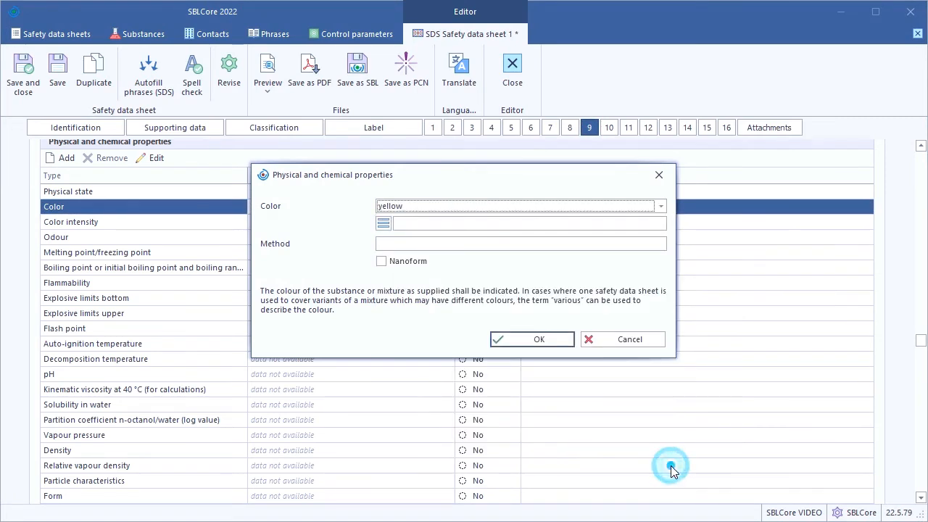
{"action": "left_click", "coordinate": [527, 342]}
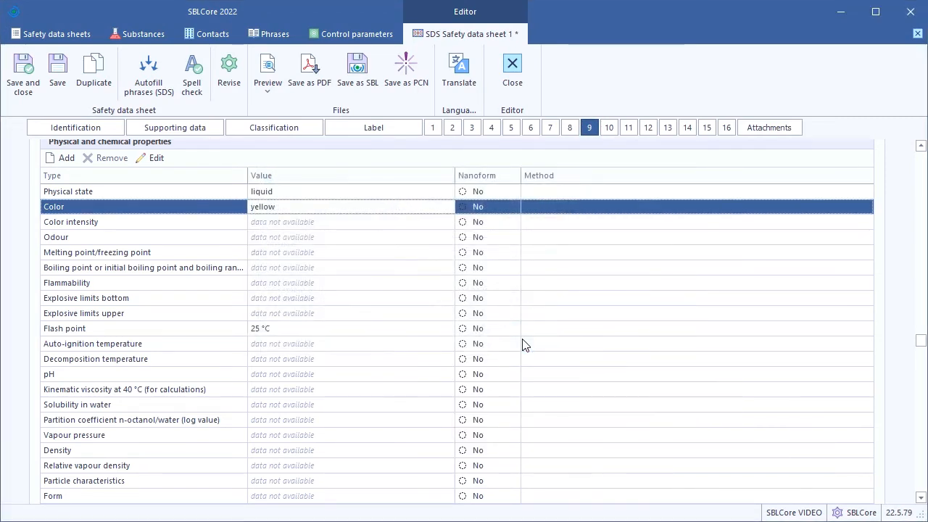
Assign UN number 1993 in Section 14, using the plain FLAMMABLE LIQUID, N.O.S. designation with packing group 3
{"action": "left_click", "coordinate": [687, 128]}
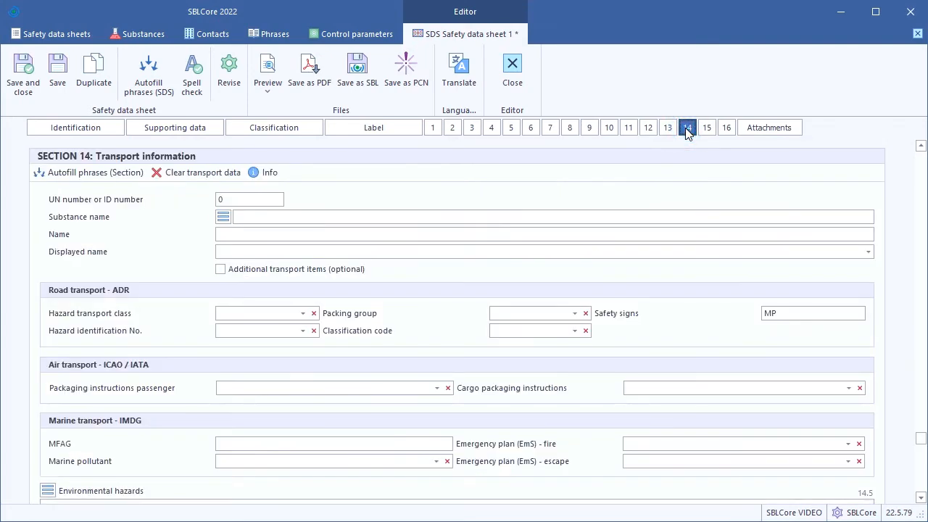
{"action": "left_click", "coordinate": [257, 199]}
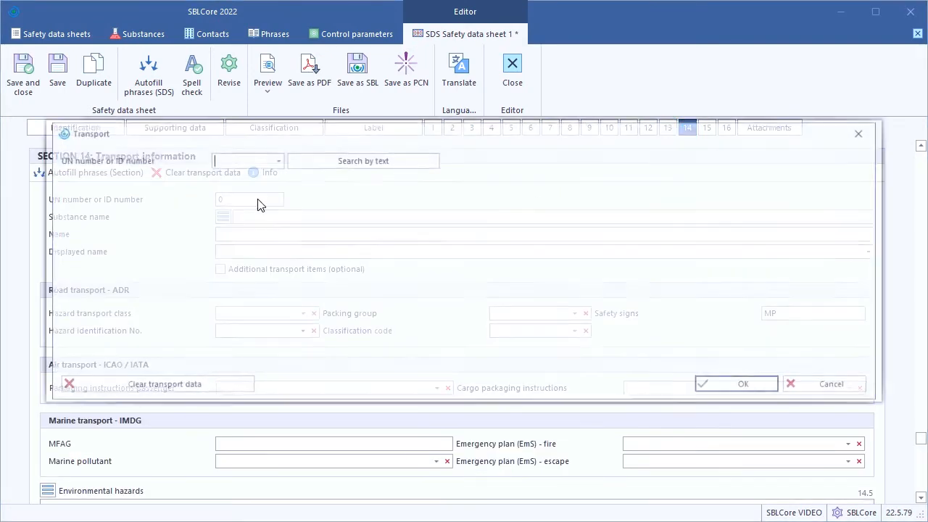
{"action": "type", "text": "1993"}
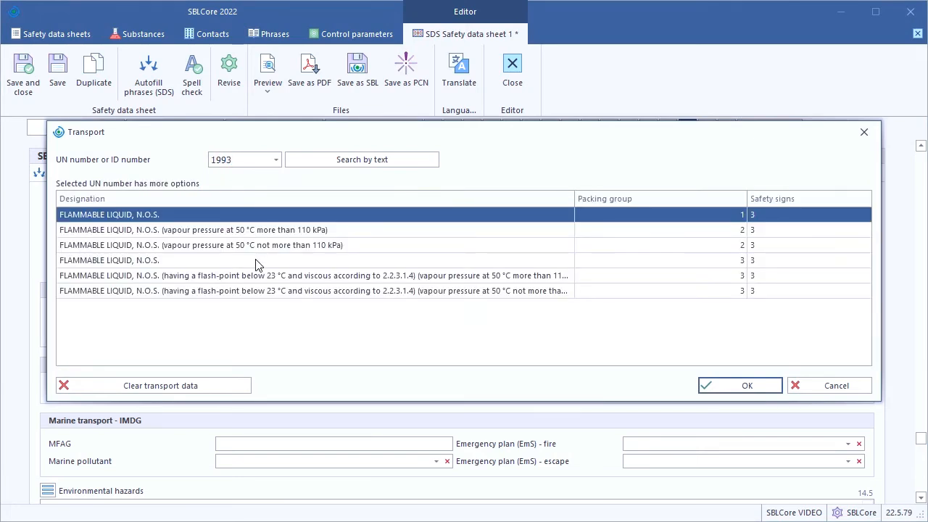
{"action": "double_click", "coordinate": [257, 260]}
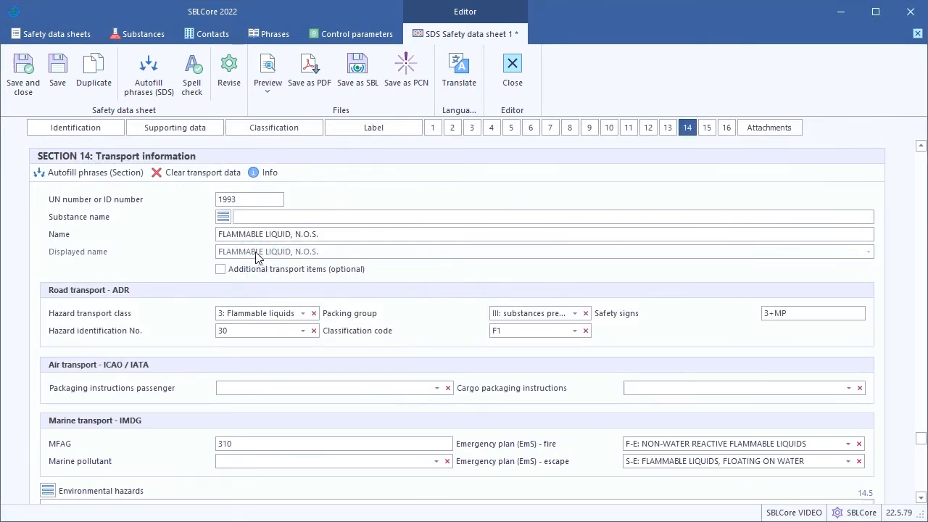
Preview the safety data sheet and look through its pages to the first aid measures in Section 4
{"action": "left_click", "coordinate": [271, 77]}
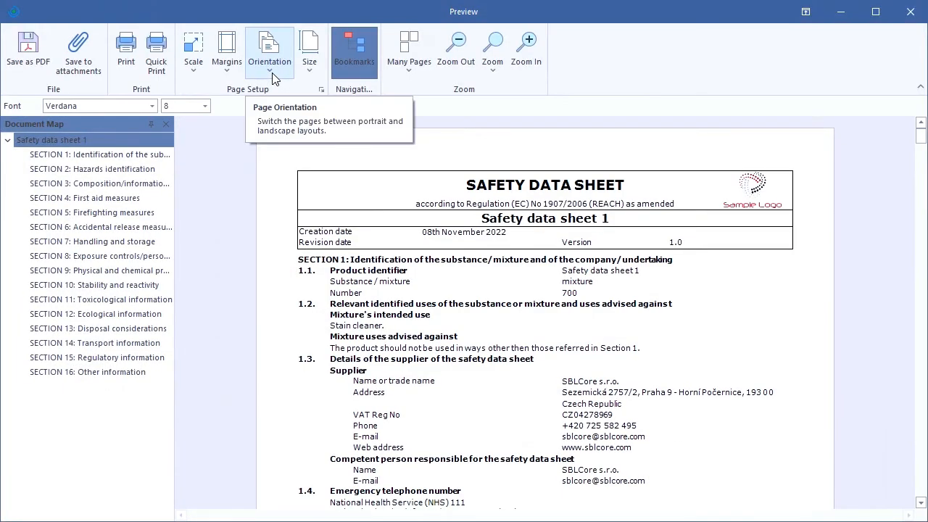
{"action": "left_click", "coordinate": [921, 136]}
{"action": "left_click_drag", "start_coordinate": [921, 142], "coordinate": [899, 212]}
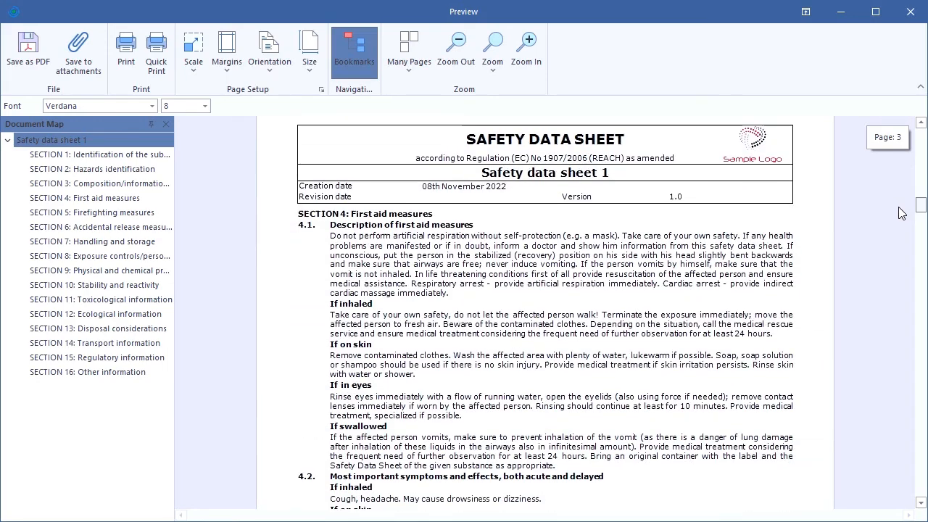